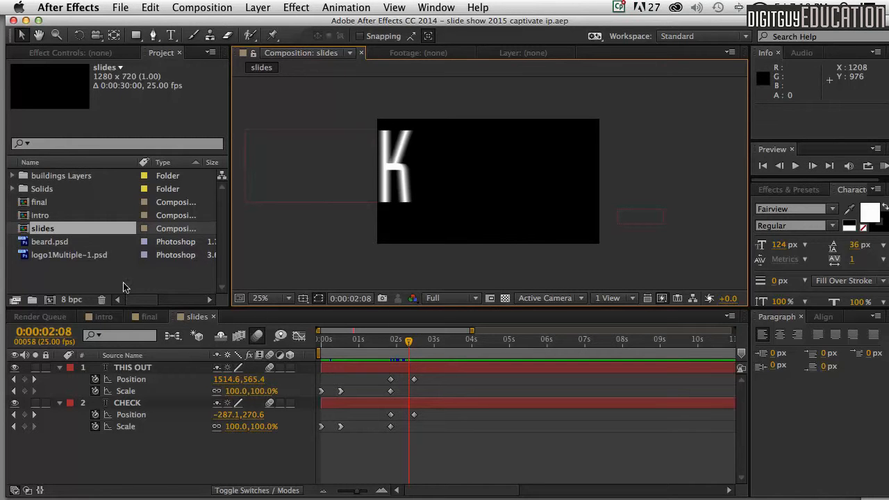
Play the slides composition from its beginning to review the existing text animation
left_click(21, 229)
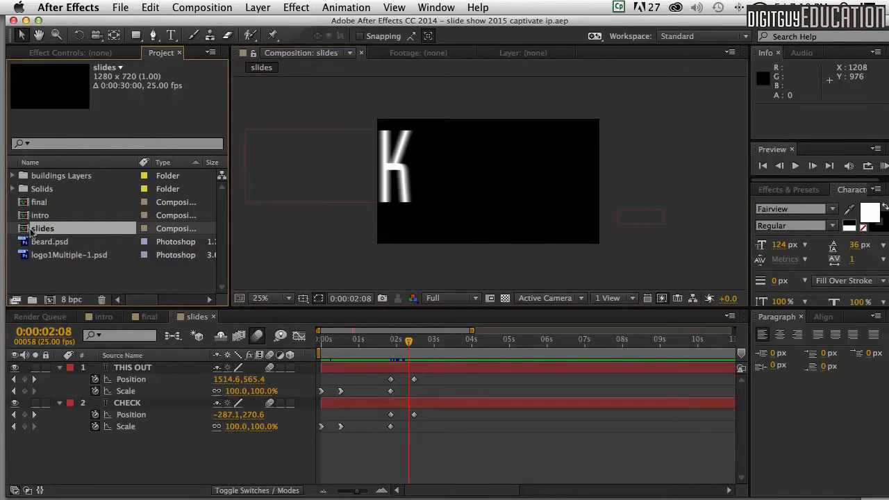
left_click_drag(403, 341, 306, 342)
key("space")
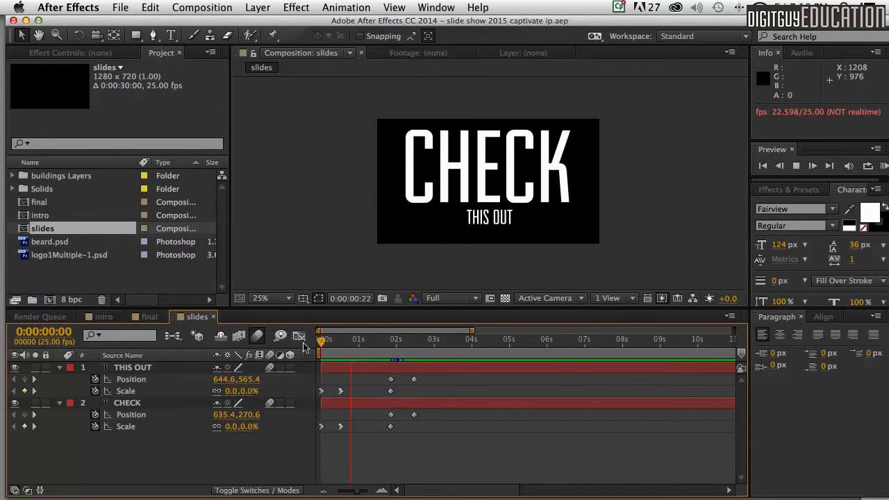
key("space")
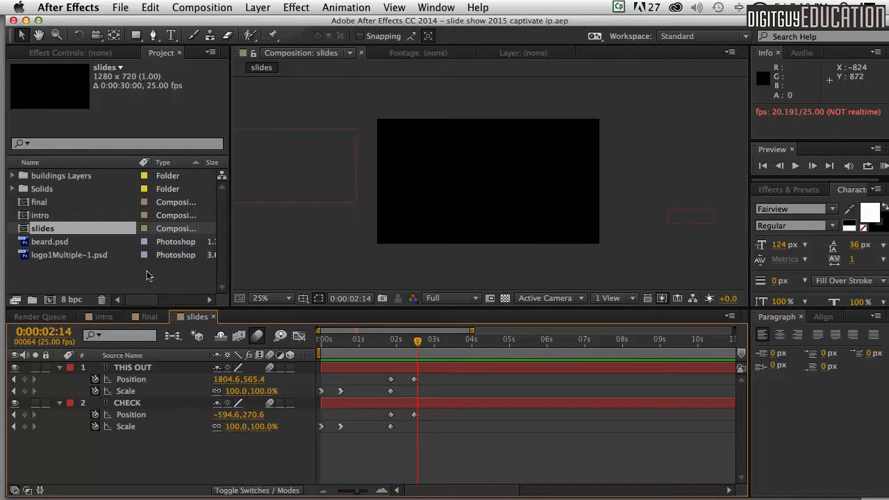
Import slides.psd from the week 3 slide show 2015 folder as a Composition with Editable Layer Styles
double_click(102, 278)
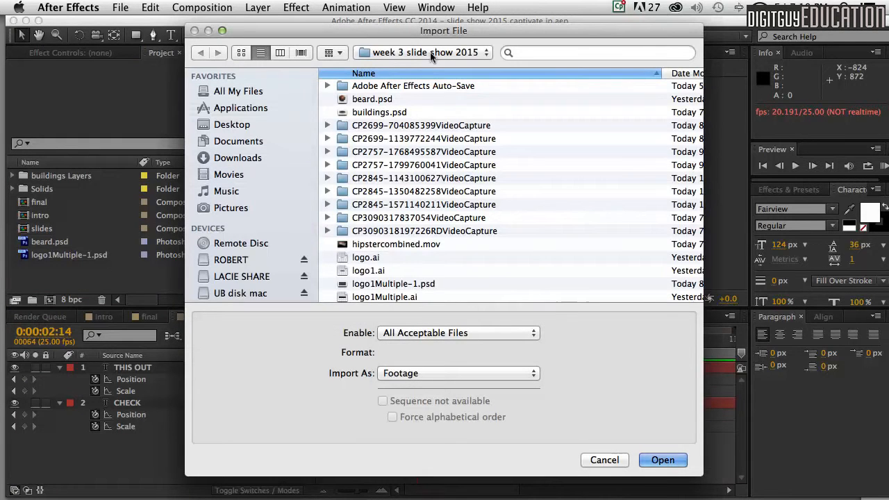
scroll(417, 239, "down", 5)
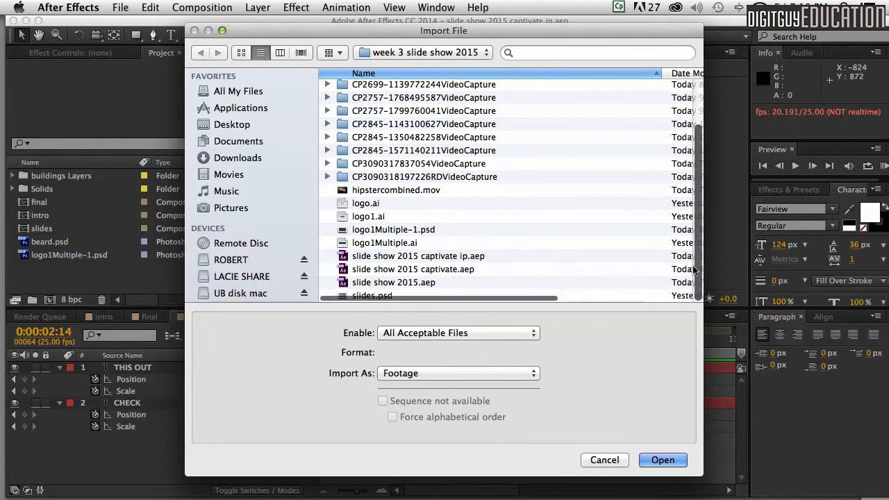
left_click(375, 294)
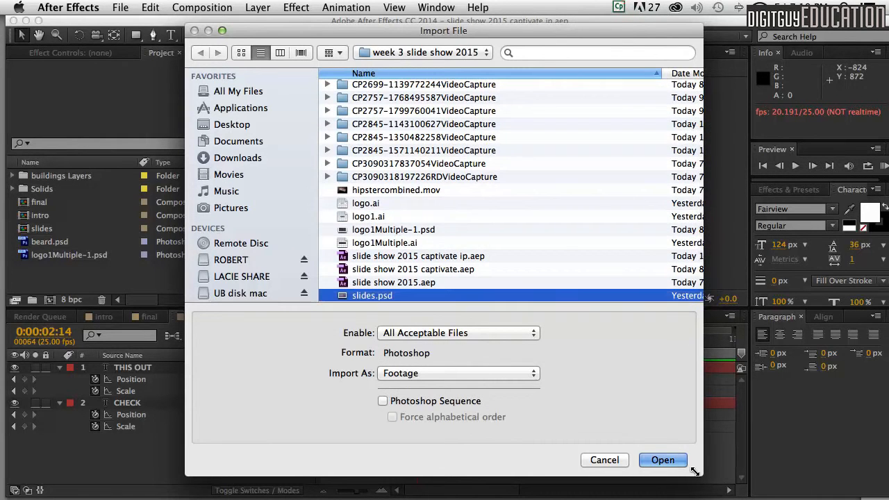
left_click_drag(700, 473, 749, 494)
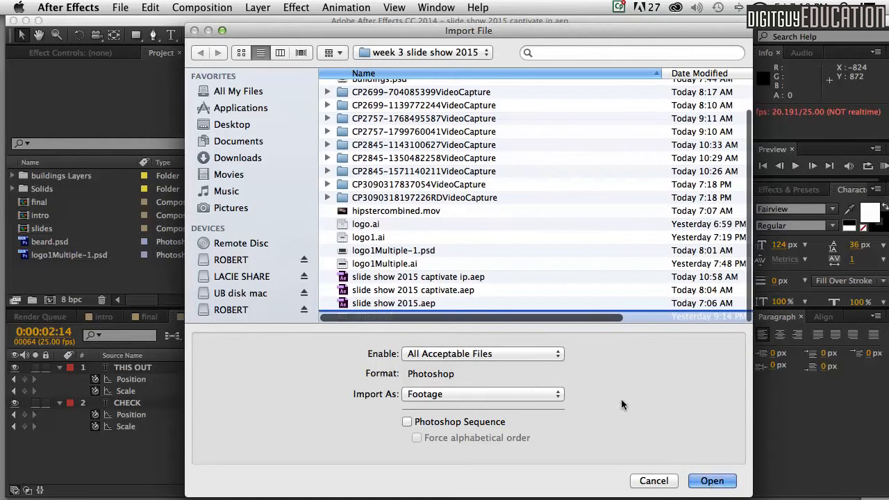
double_click(380, 317)
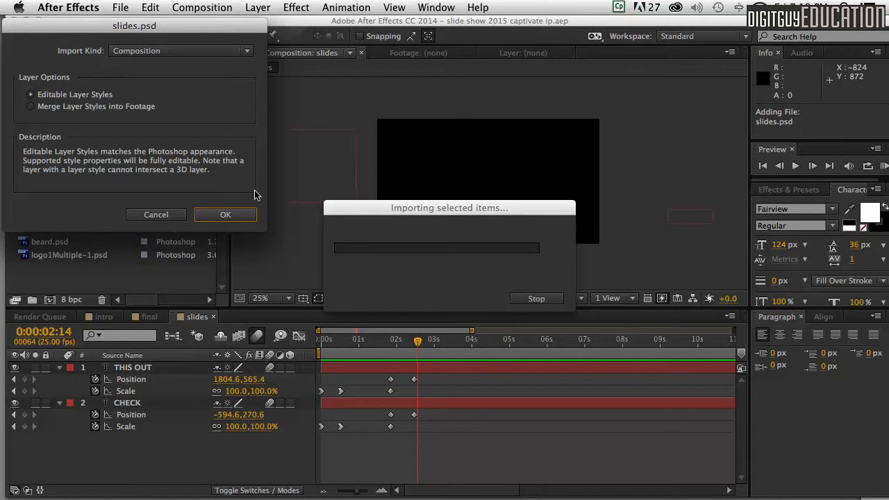
left_click(221, 214)
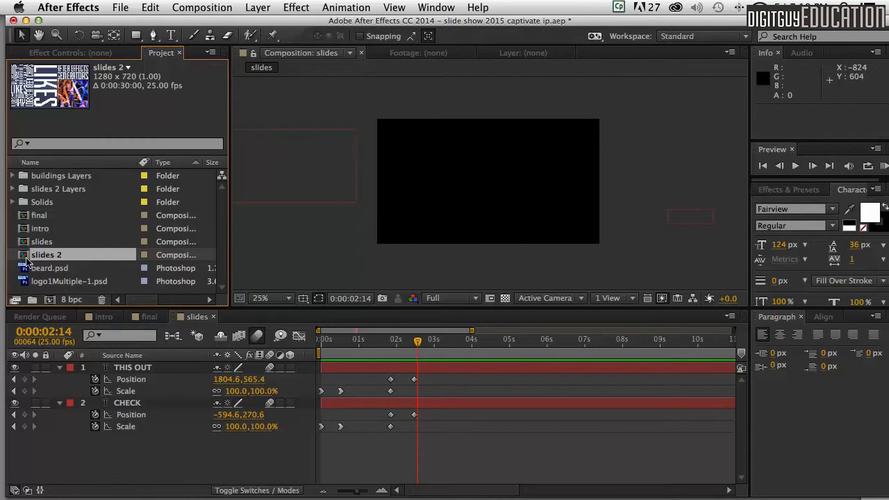
Delete the imported slides 2 composition from the project, leaving its layers folder in place
left_click(41, 241)
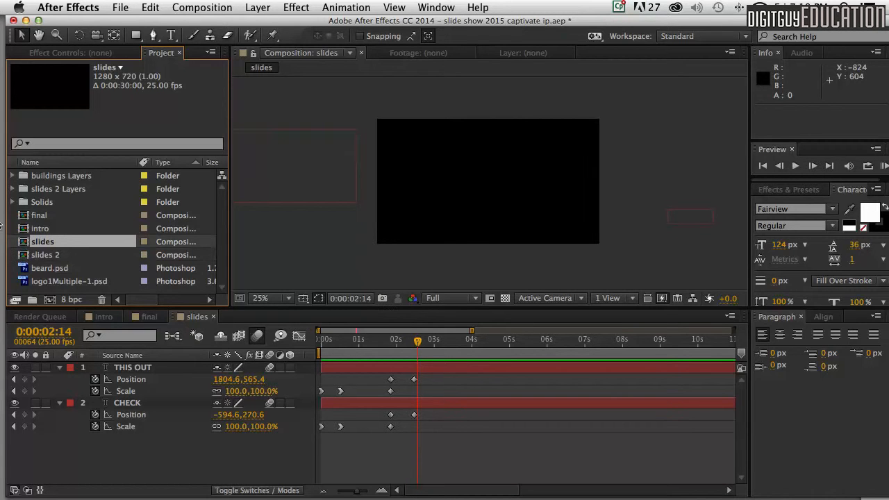
left_click(22, 257)
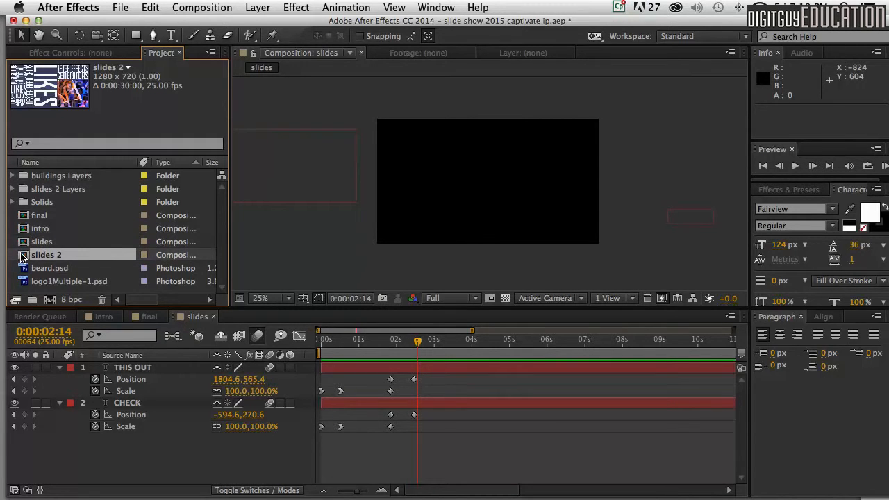
key("Delete")
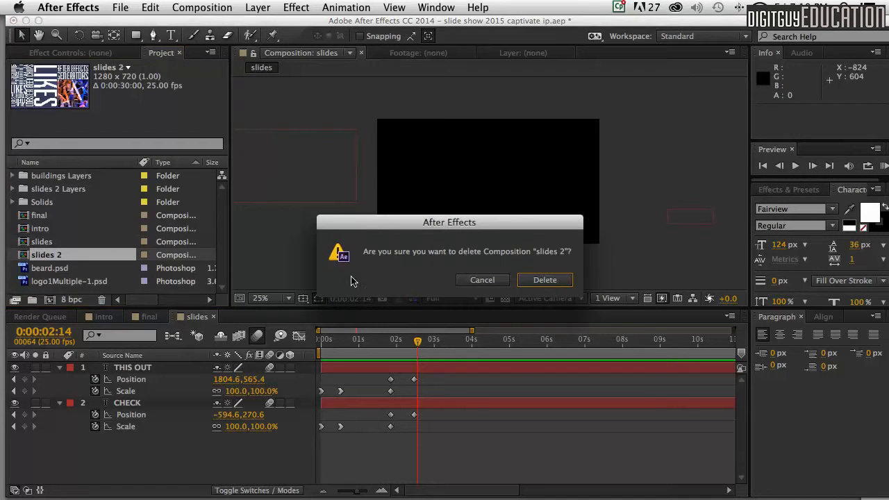
left_click(556, 279)
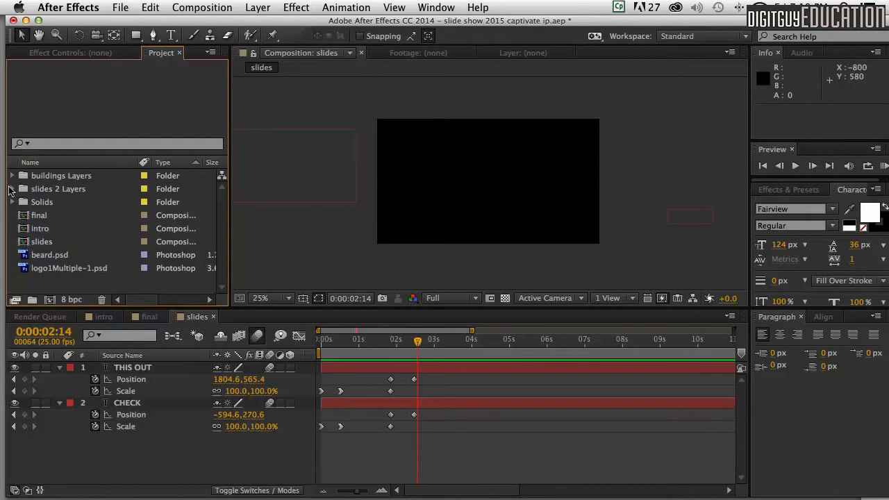
With the current time at 0:00:02:08, add all four layers from the slides 2 Layers folder below the text layers in the slides composition
left_click(11, 189)
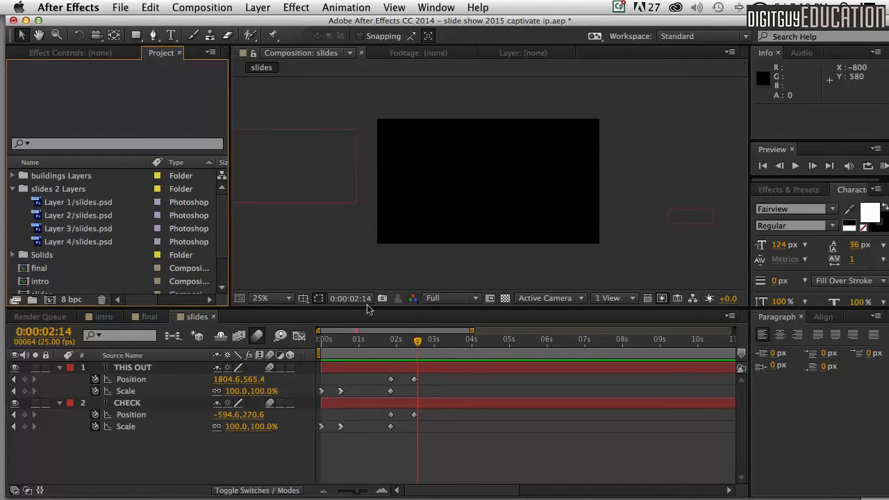
left_click_drag(368, 298, 368, 266)
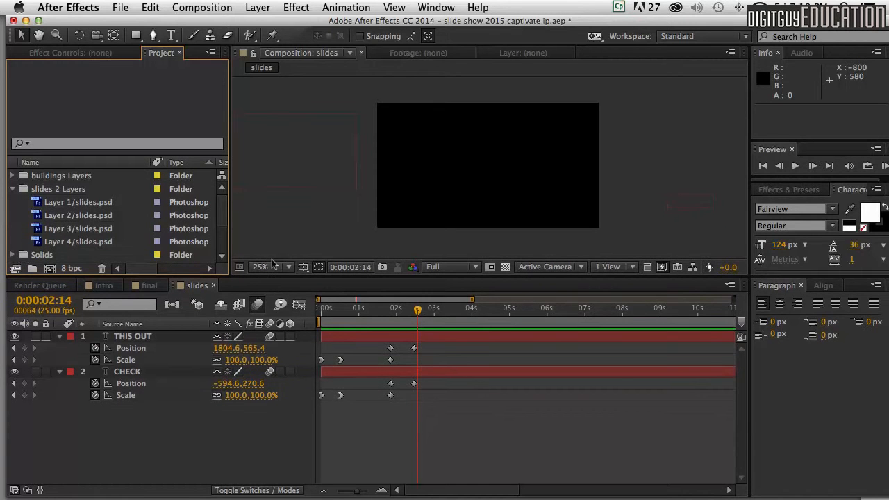
mouse_move(418, 309)
left_mouse_down()
mouse_move(338, 309)
mouse_move(316, 320)
mouse_move(408, 324)
left_mouse_up()
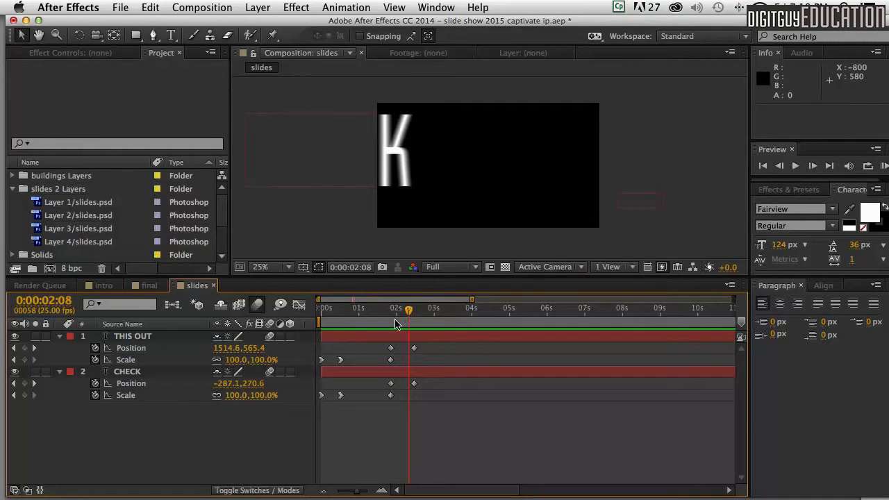
left_click(41, 203)
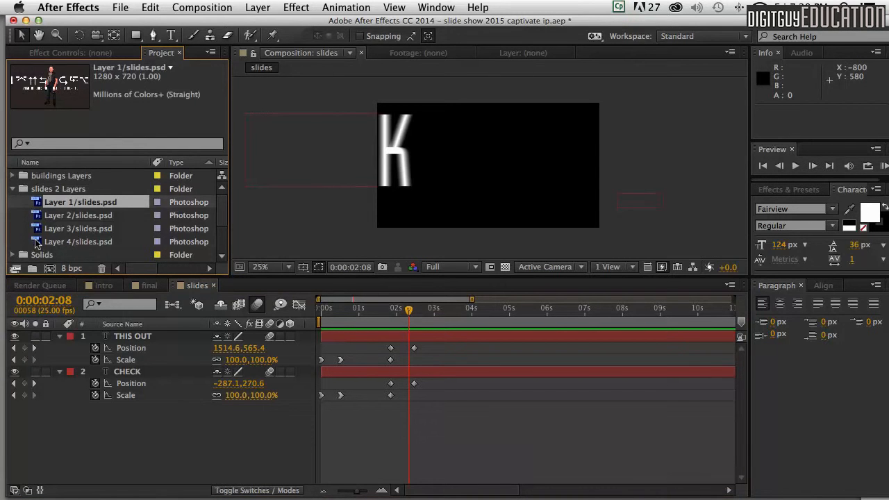
left_click(37, 242, "shift")
left_click_drag(37, 243, 104, 455)
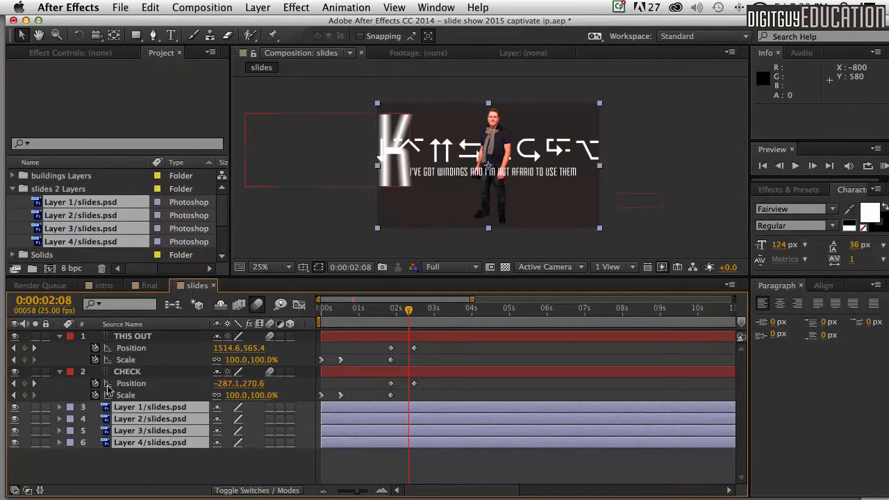
Collapse the THIS OUT and CHECK layers and shift the four slide layers to start at 0:00:02:08
left_click(59, 337)
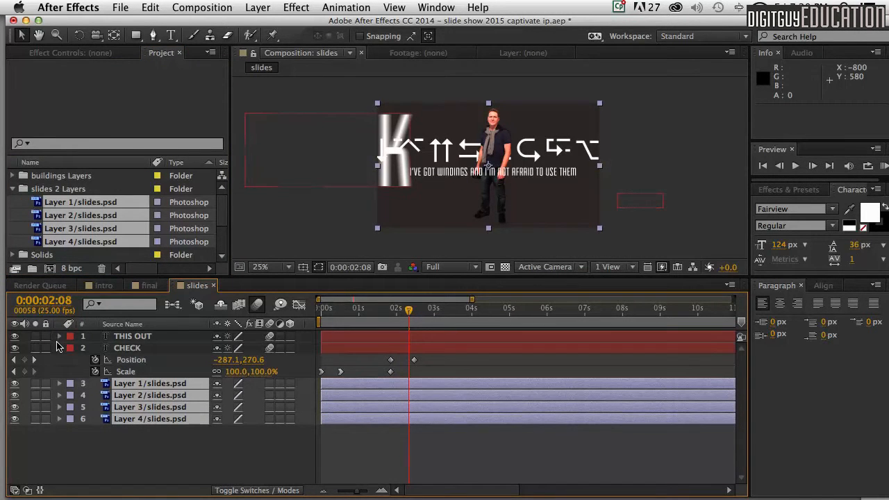
left_click(59, 348)
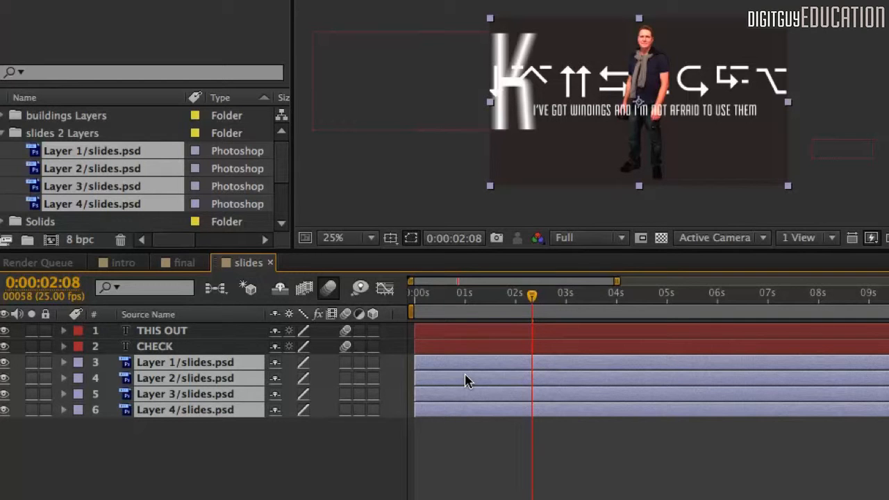
left_click_drag(444, 362, 542, 370)
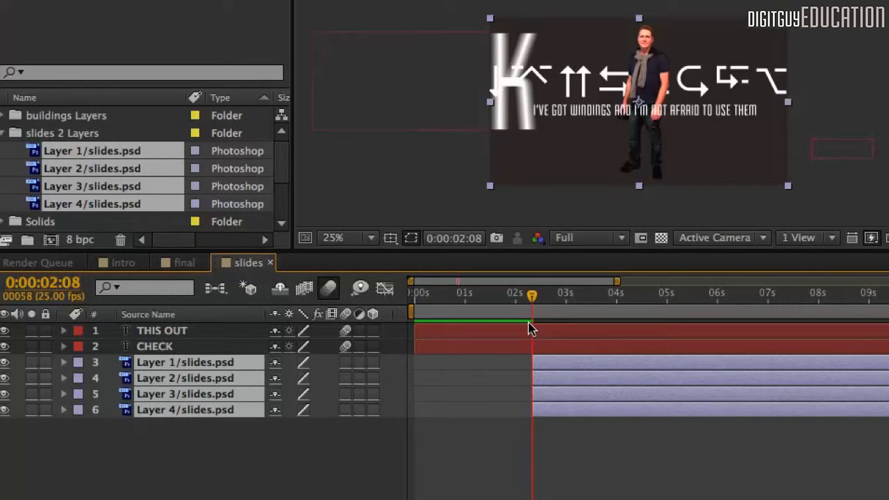
mouse_move(528, 297)
left_mouse_down()
mouse_move(510, 296)
mouse_move(532, 296)
left_mouse_up()
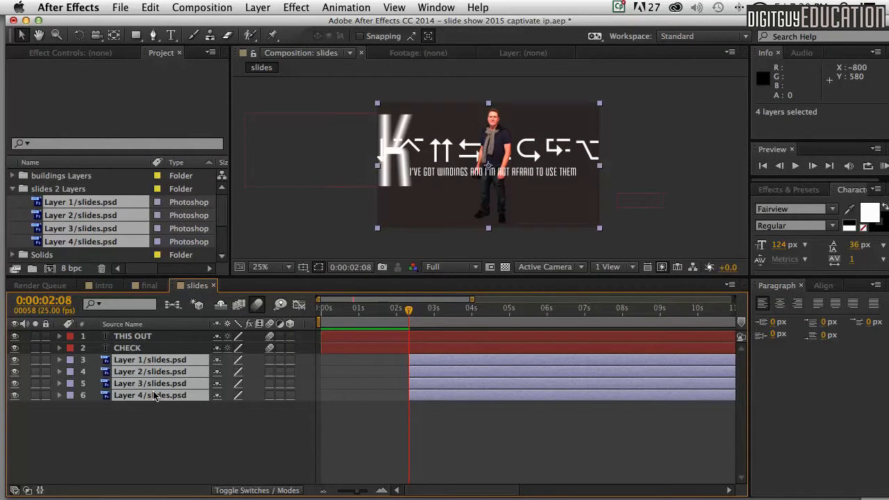
Reveal Scale and Opacity for the four slide layers, enlarge the timeline area, and set the composition view to Fit up to 100%
key("s")
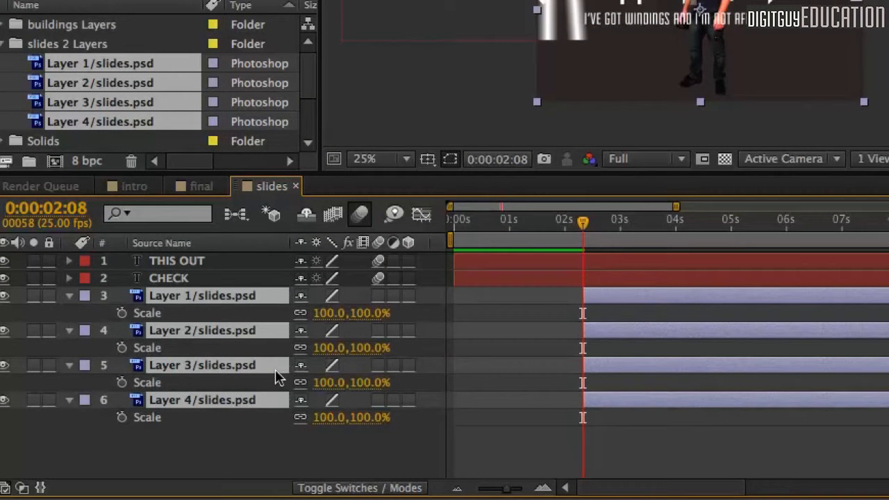
key("shift+t")
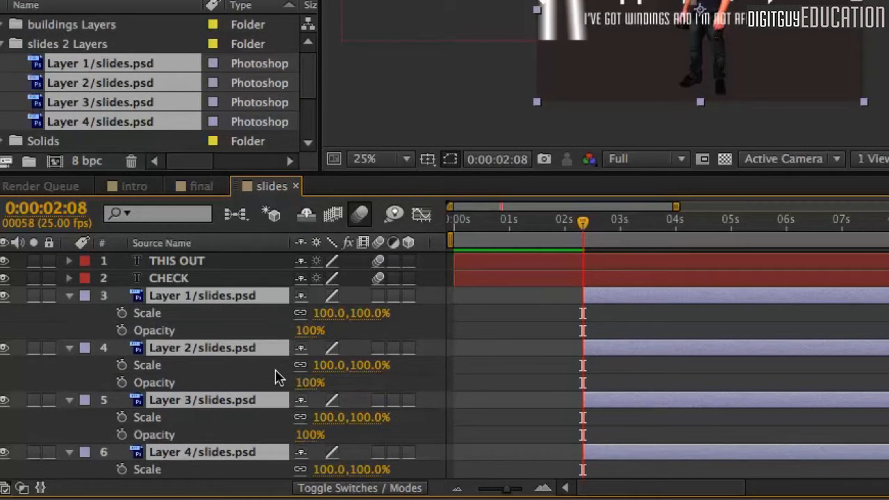
left_click_drag(578, 175, 577, 134)
left_click(403, 118)
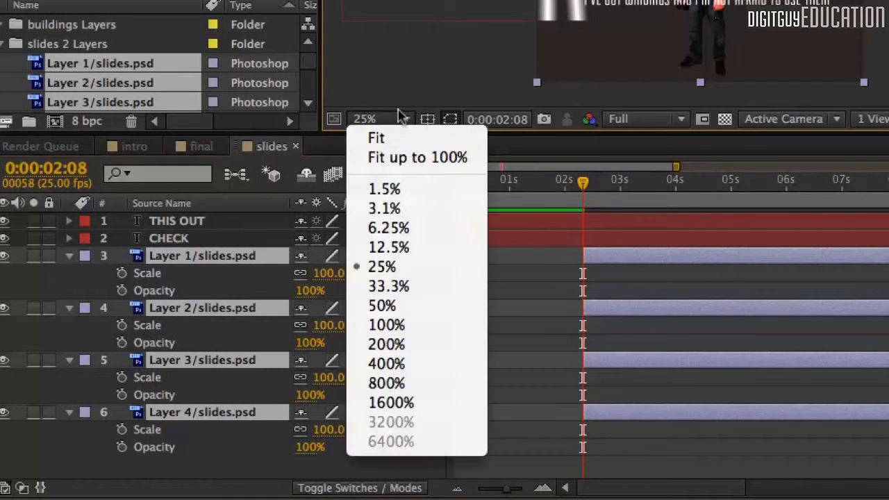
left_click(399, 152)
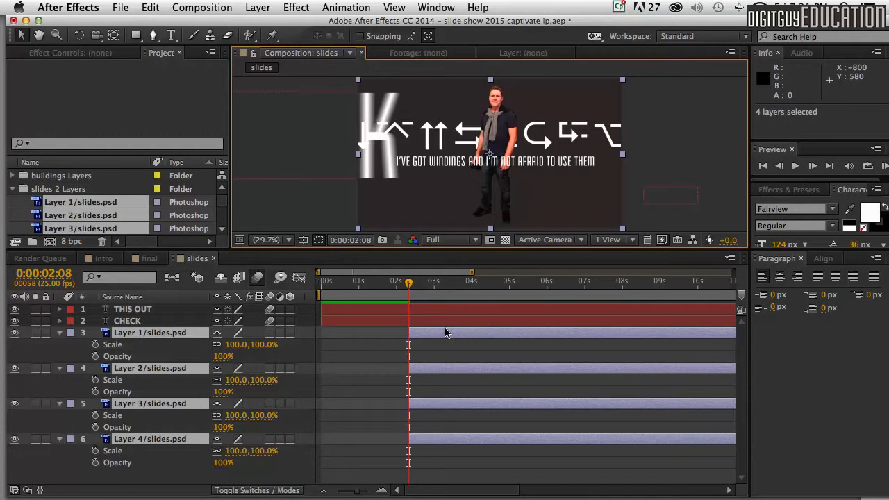
Add Scale and Opacity keyframes at 100% to all four slide layers at 0:00:03:08
left_click_drag(409, 285, 447, 285)
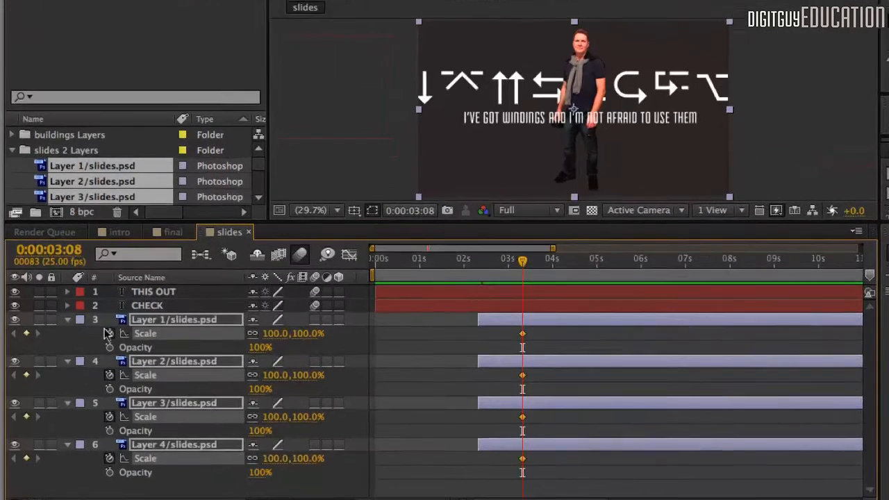
left_click(96, 344)
left_click(96, 356)
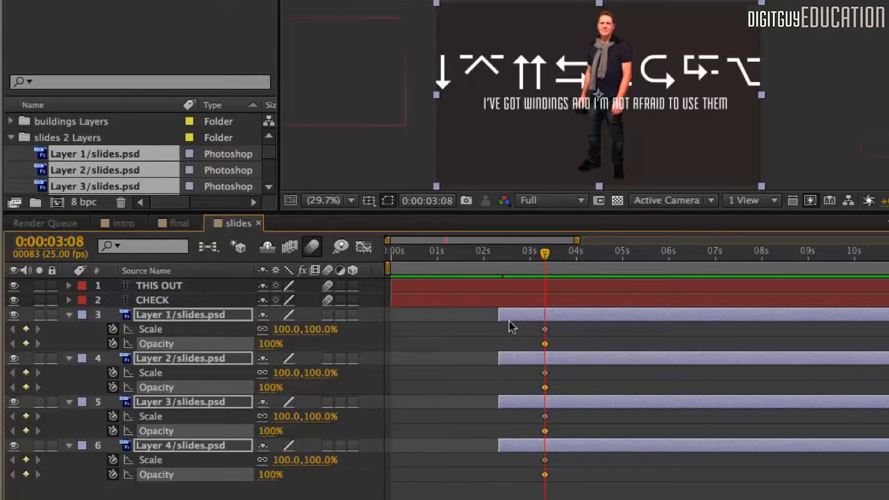
Keyframe Scale and Opacity at 0% for all four slide layers at their in point, 0:00:02:08
key("i")
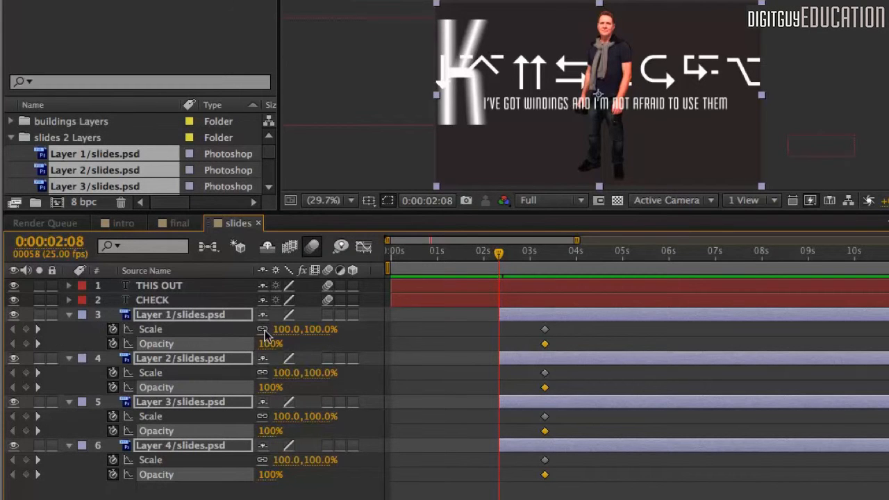
left_click_drag(276, 328, 247, 329)
left_click(284, 329)
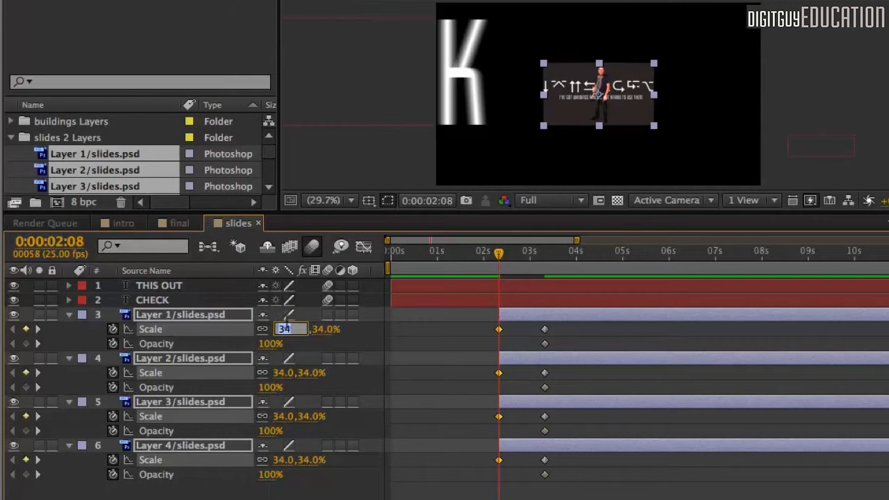
type("0")
key("Return")
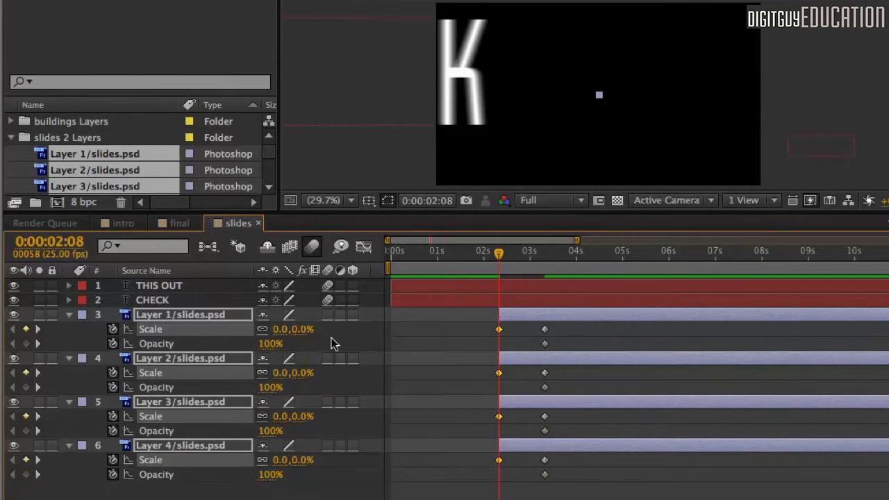
left_click(271, 344)
type("0")
key("Return")
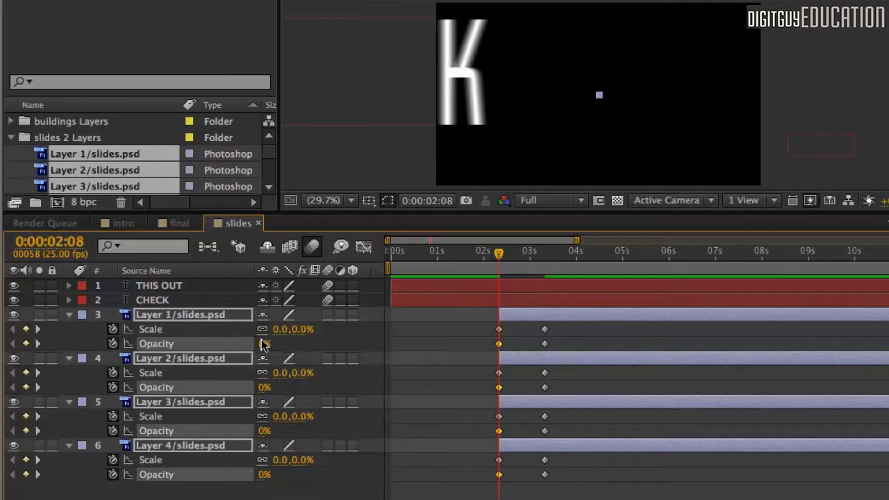
Add Scale and Opacity keyframes holding 100% on all four slide layers at 0:00:05:05
left_click_drag(497, 256, 543, 257)
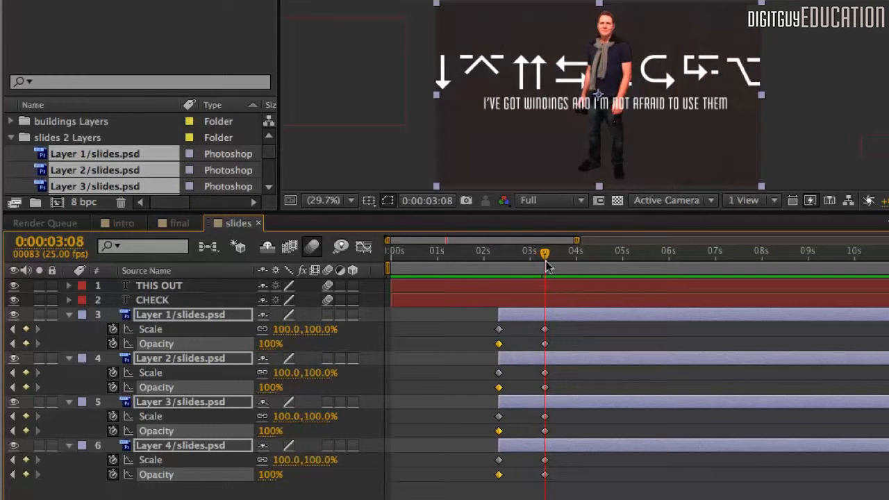
left_click_drag(542, 252, 629, 255)
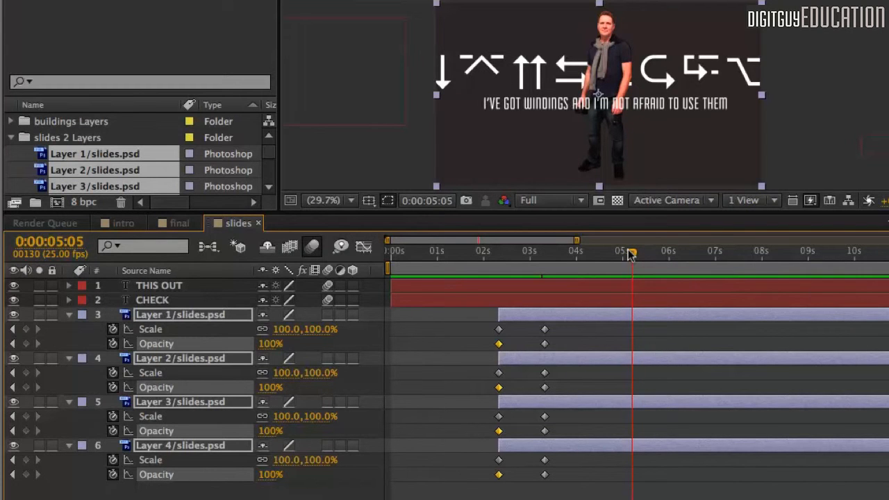
left_click(25, 329)
left_click(22, 344)
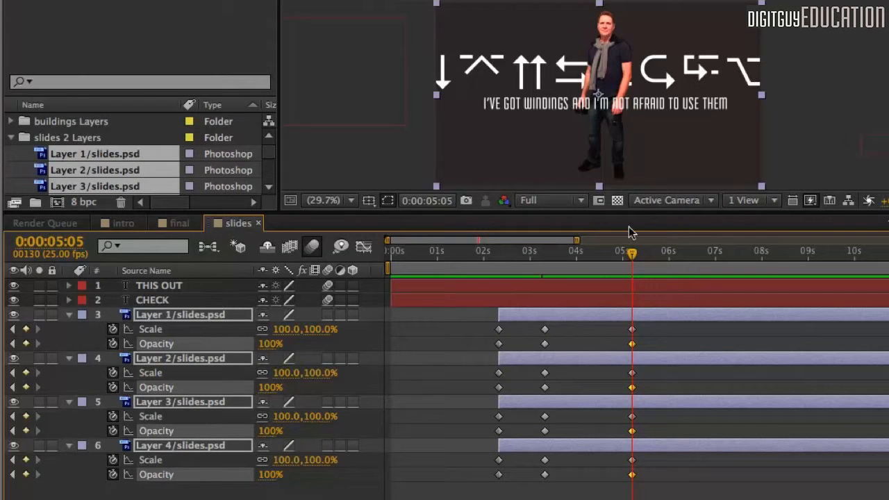
Keyframe Scale at 359% and Opacity at 0% for all four slide layers at 0:00:06:00
left_click_drag(637, 271, 669, 254)
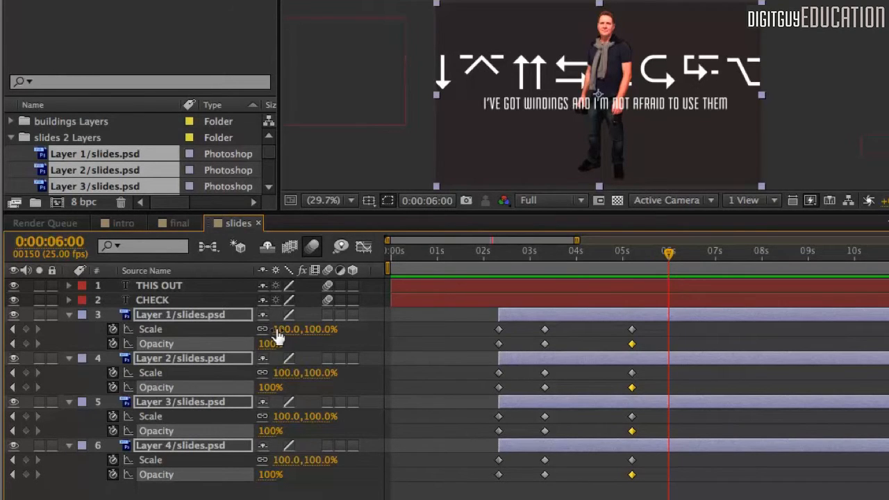
left_click_drag(281, 330, 490, 320)
left_click_drag(275, 329, 176, 341)
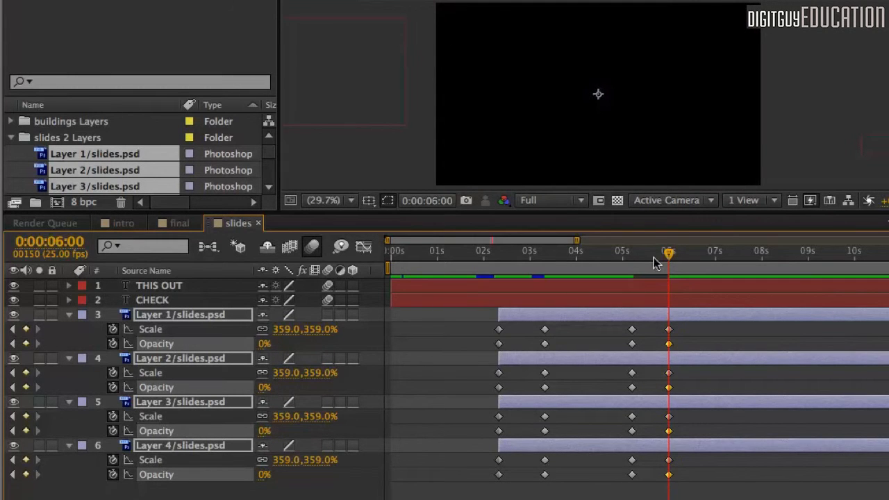
left_click_drag(669, 256, 544, 270)
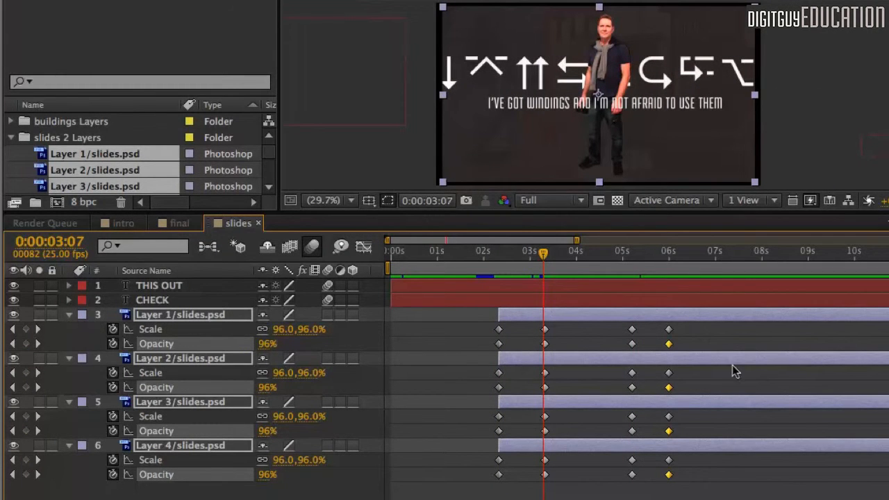
Apply Easy Ease to every Scale and Opacity keyframe on the four slide layers
left_click_drag(681, 327, 455, 484)
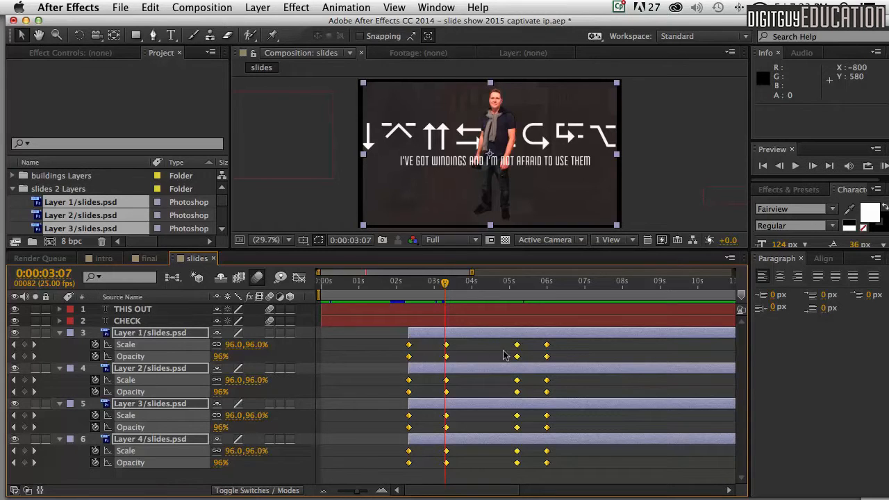
left_click(345, 7)
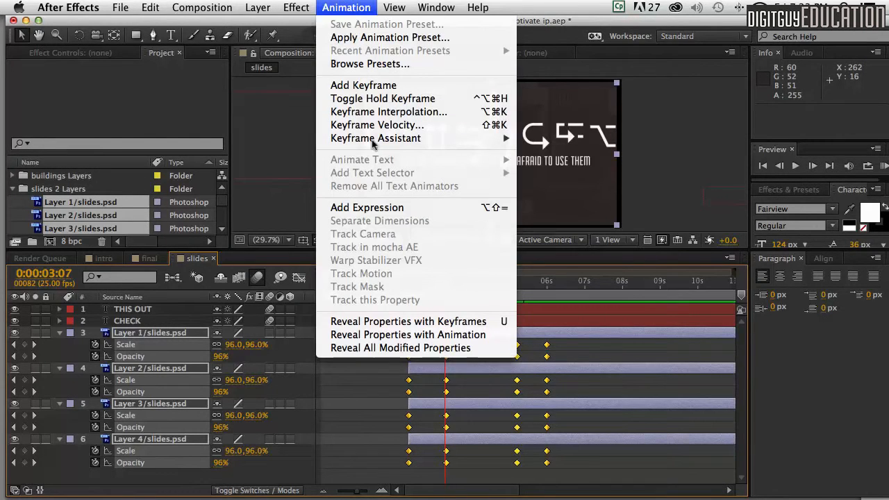
mouse_move(364, 138)
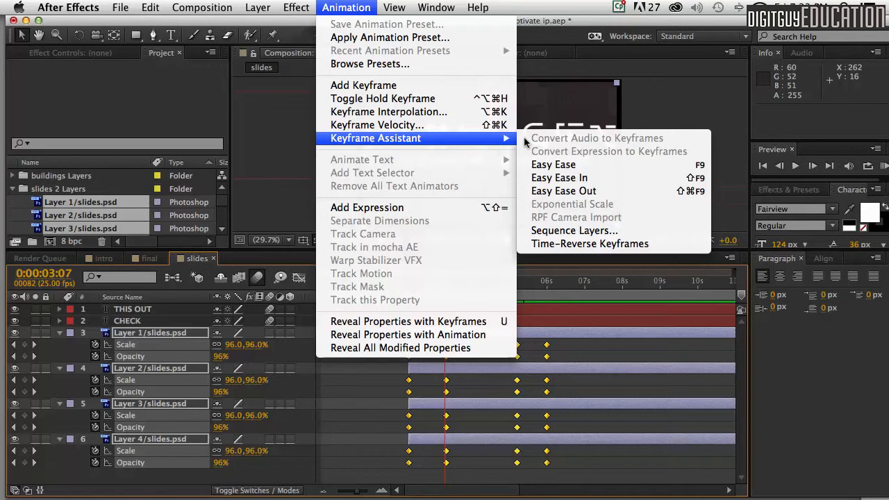
left_click(554, 164)
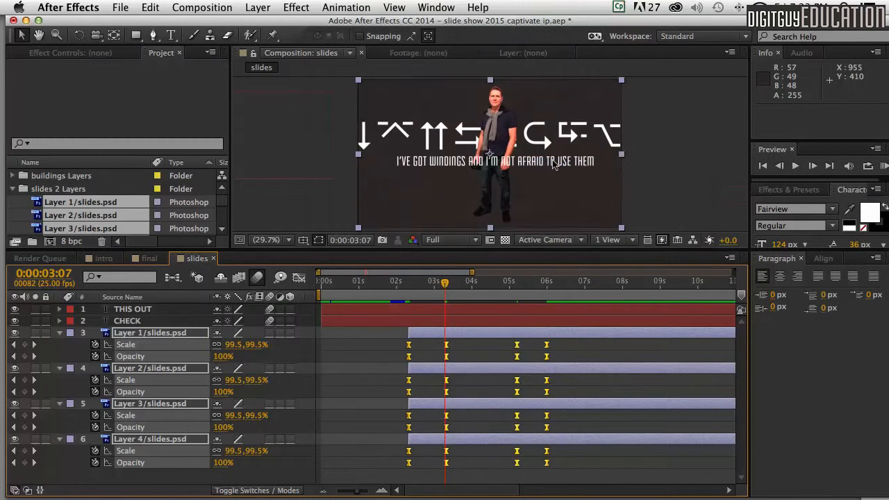
left_click(485, 468)
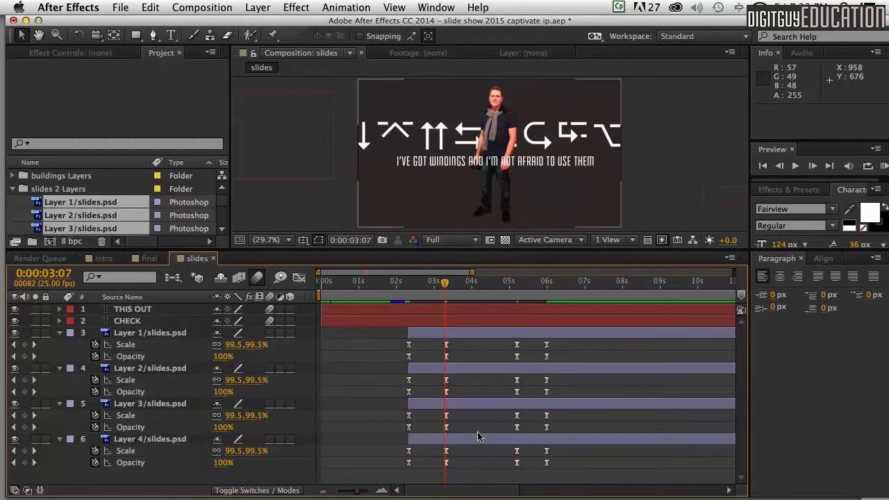
Move the slide layers' second set of keyframes to just before 0:00:03:00 and their third set to 0:00:05:10
left_click_drag(455, 344, 439, 471)
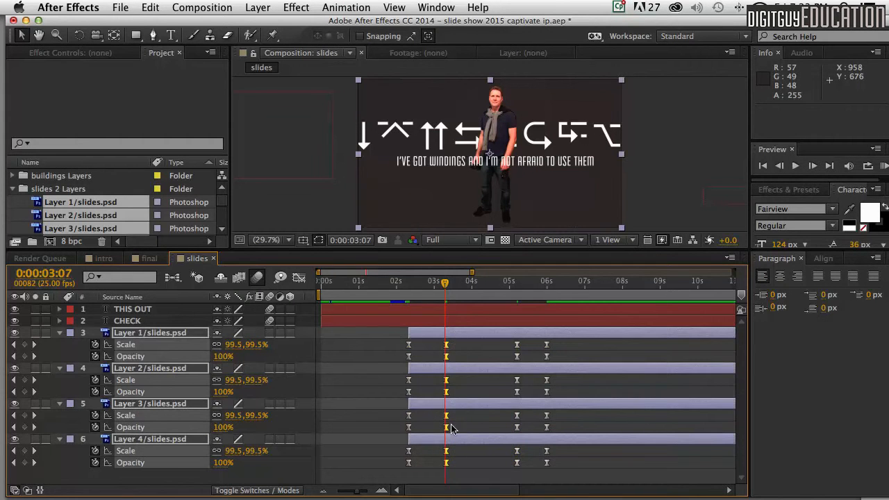
left_click_drag(445, 345, 429, 349)
left_click_drag(513, 341, 518, 465)
left_click_drag(514, 344, 522, 346)
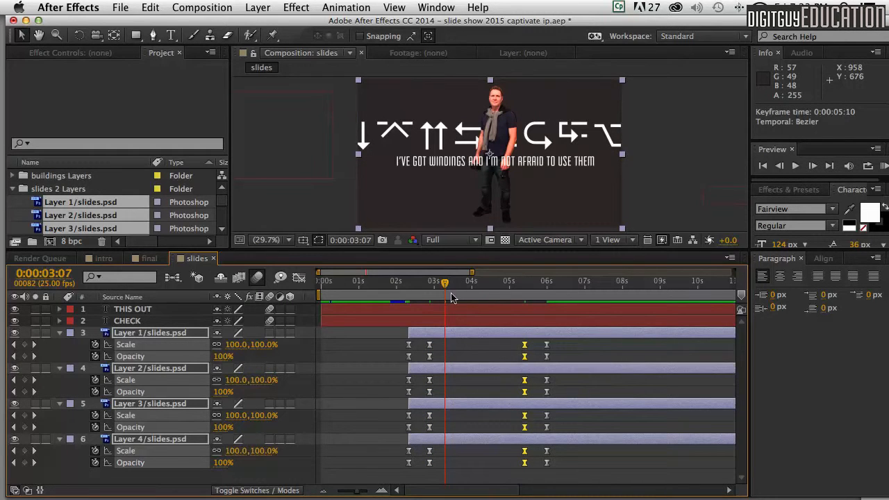
RAM preview the slides composition from the beginning to check the zoom animation
left_click_drag(445, 285, 321, 282)
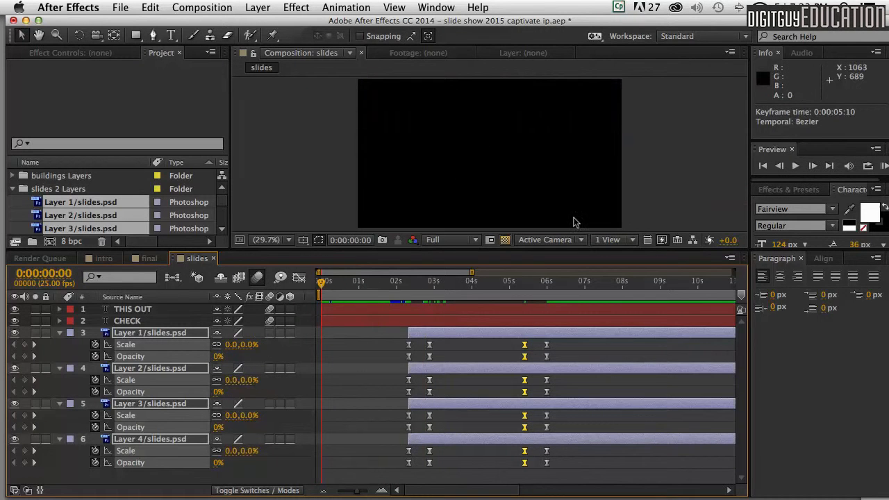
left_click(763, 167)
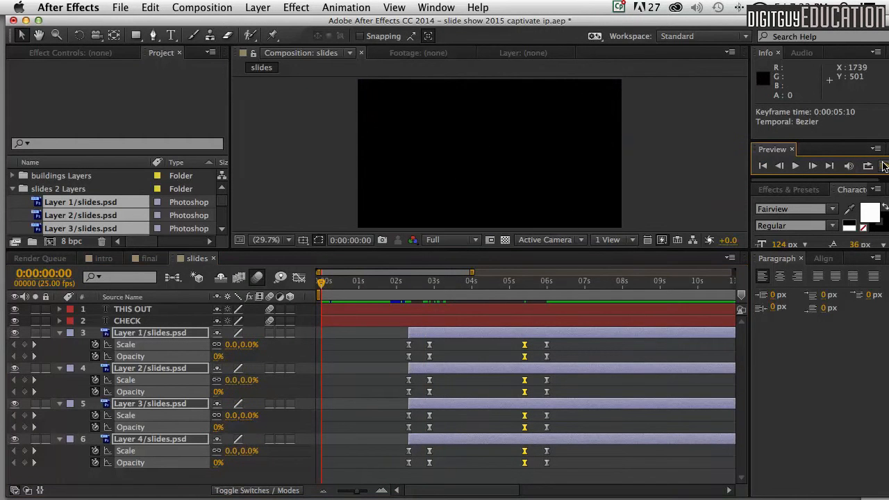
left_click(885, 165)
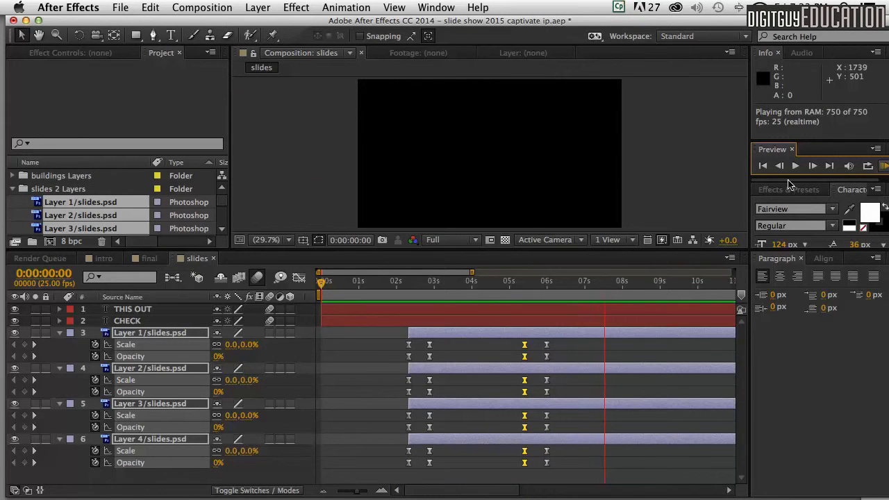
key("space")
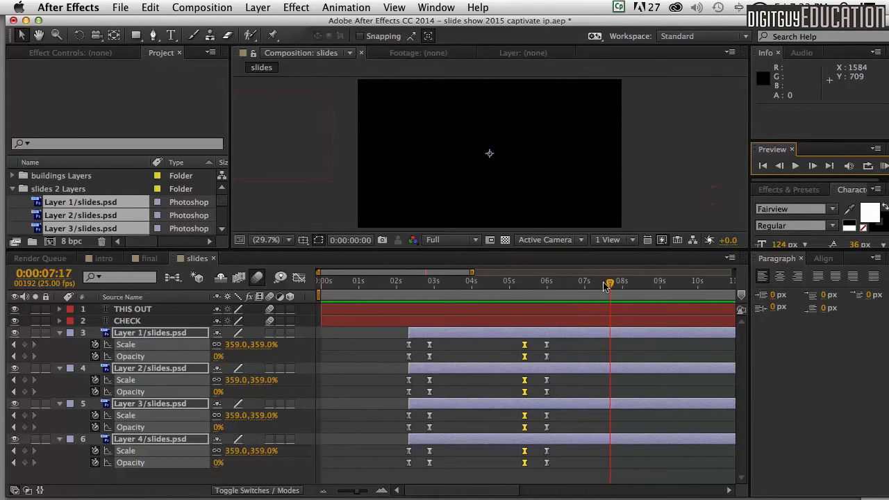
Shift all four slide layers to start just after 0:00:02:00, and collapse and deselect them
left_click_drag(606, 286, 402, 310)
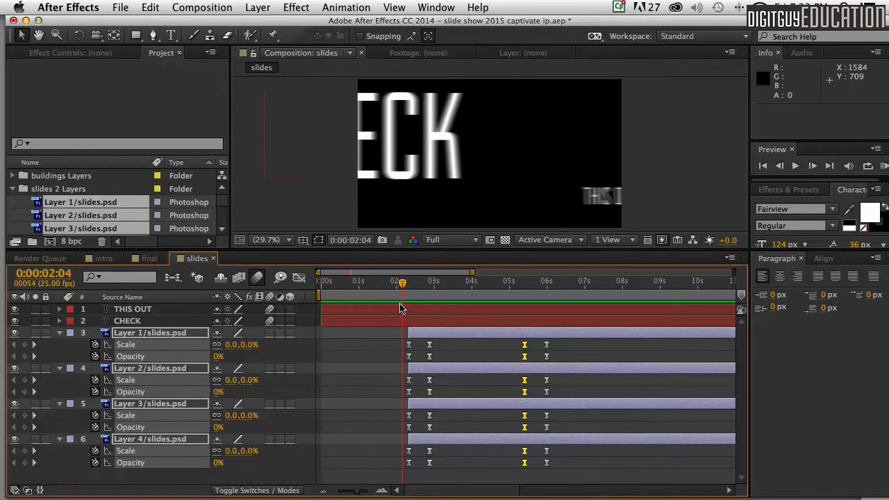
left_click(455, 333)
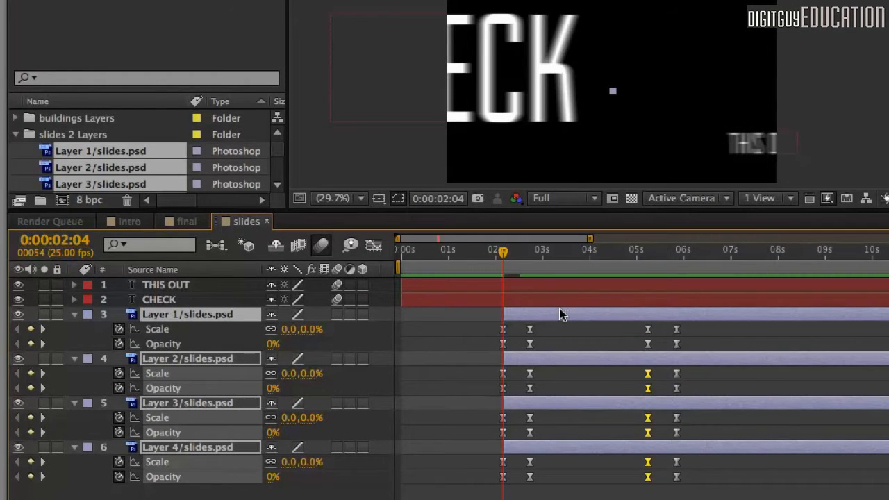
mouse_move(499, 254)
left_mouse_down()
mouse_move(492, 253)
mouse_move(518, 255)
mouse_move(495, 253)
left_mouse_up()
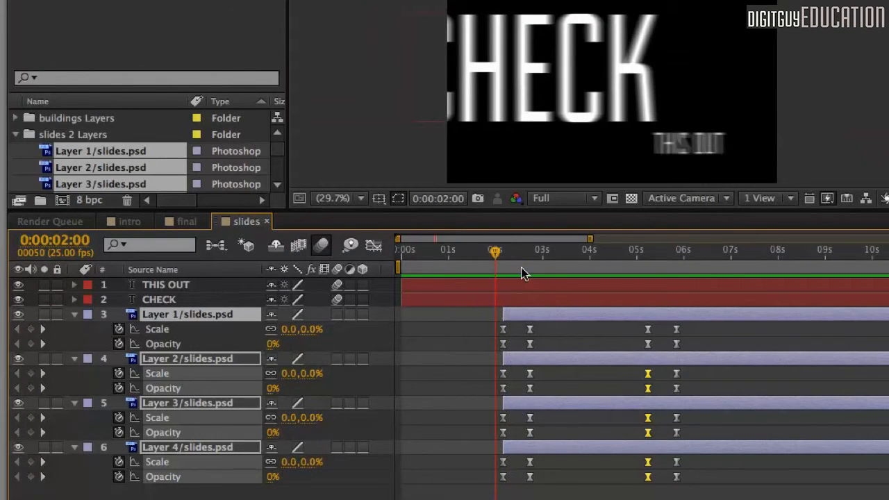
left_click_drag(547, 315, 543, 315)
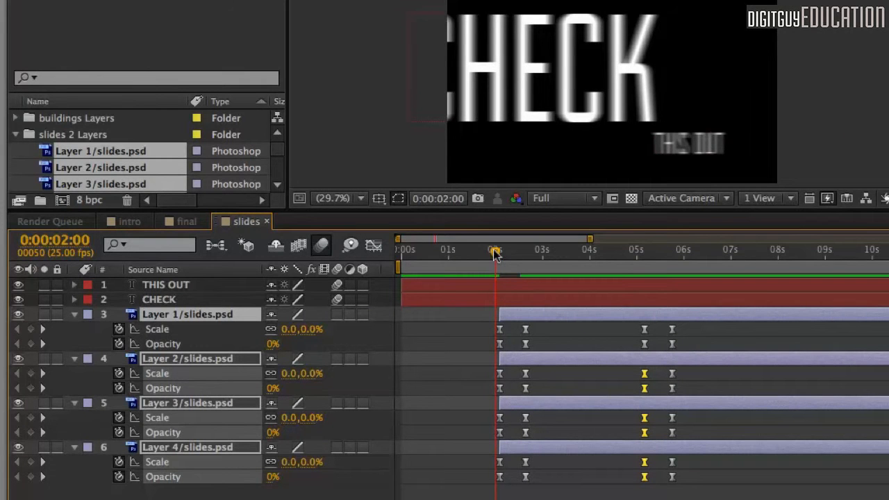
mouse_move(489, 253)
left_mouse_down()
mouse_move(518, 256)
mouse_move(494, 253)
left_mouse_up()
left_click(73, 315)
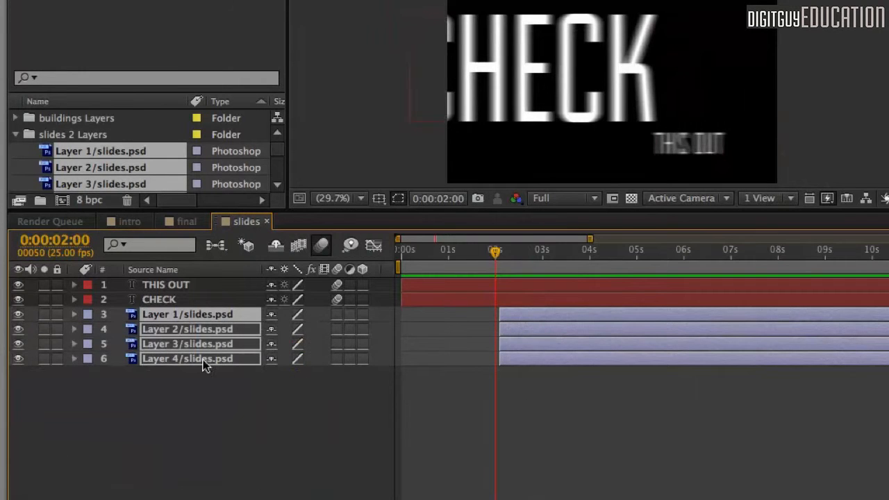
left_click(329, 379)
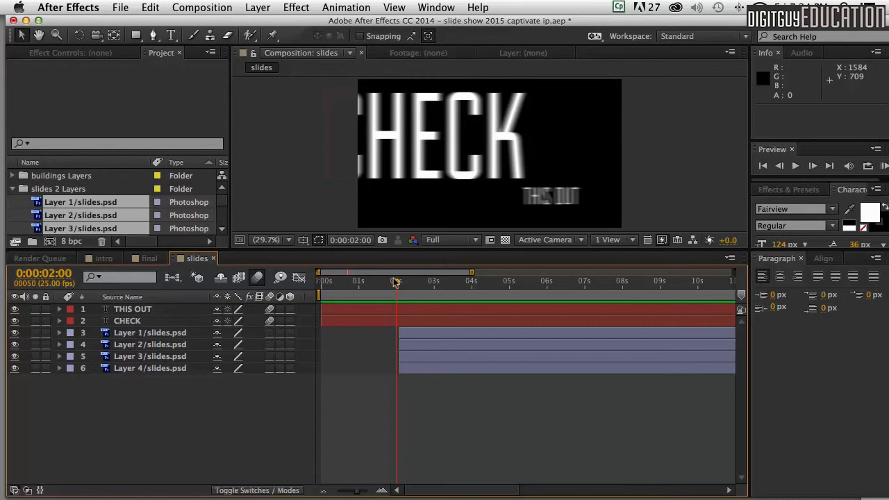
Stagger the slide layers by starting Layer 3, Layer 2 and Layer 1 progressively later, with Layer 1 at 0:00:09:09
left_click_drag(396, 281, 397, 283)
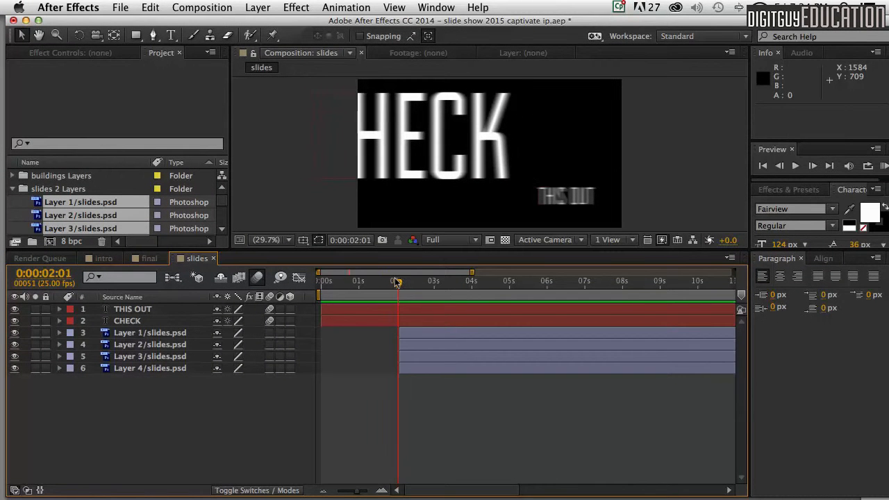
left_click_drag(411, 359, 537, 360)
left_click_drag(421, 341, 652, 358)
left_click_drag(429, 334, 698, 324)
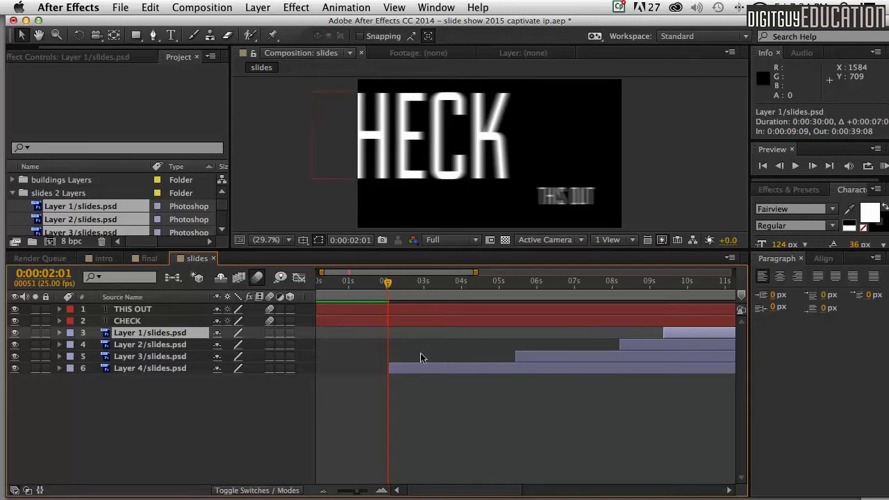
Retime the slides so Layer 3 starts at 0:00:05:04 and Layer 1 starts at 0:00:11:06
left_click_drag(382, 284, 521, 297)
left_click_drag(553, 353, 539, 355)
left_click_drag(520, 283, 672, 292)
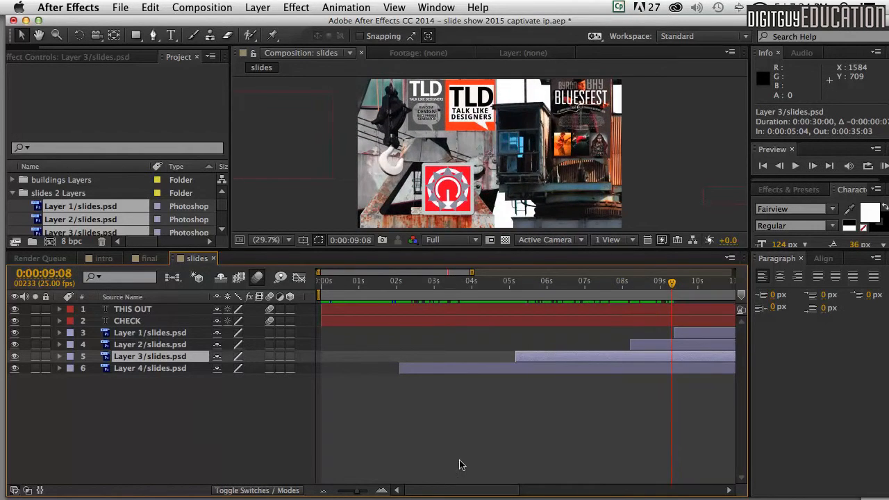
left_click_drag(462, 490, 508, 490)
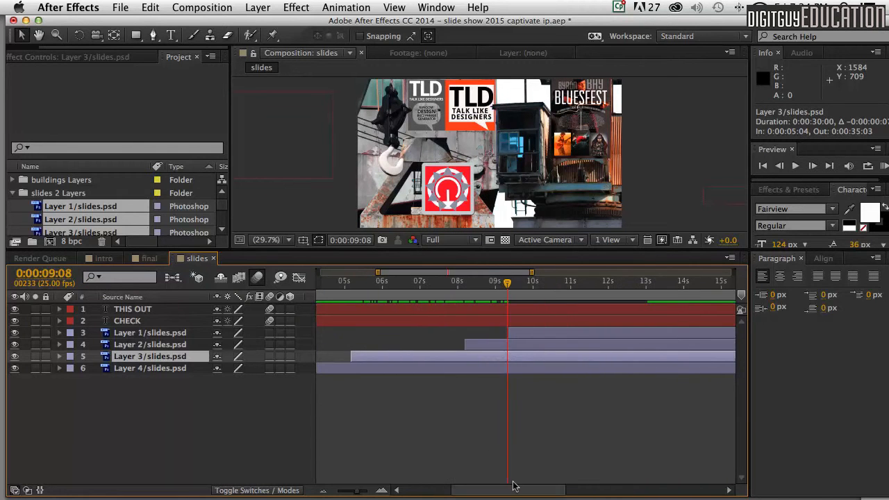
left_click(529, 334)
left_click_drag(530, 334, 601, 332)
RAM preview the staggered slide sequence from 0:00:00:00
left_click_drag(508, 281, 299, 295)
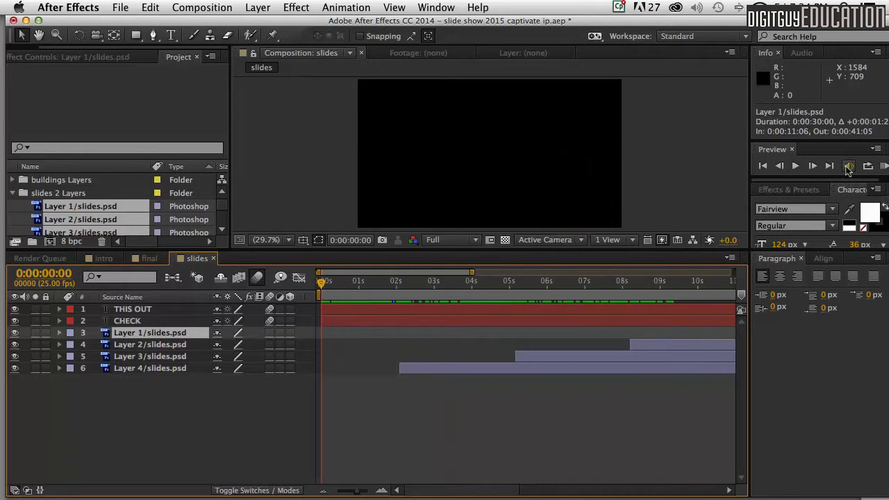
left_click(884, 167)
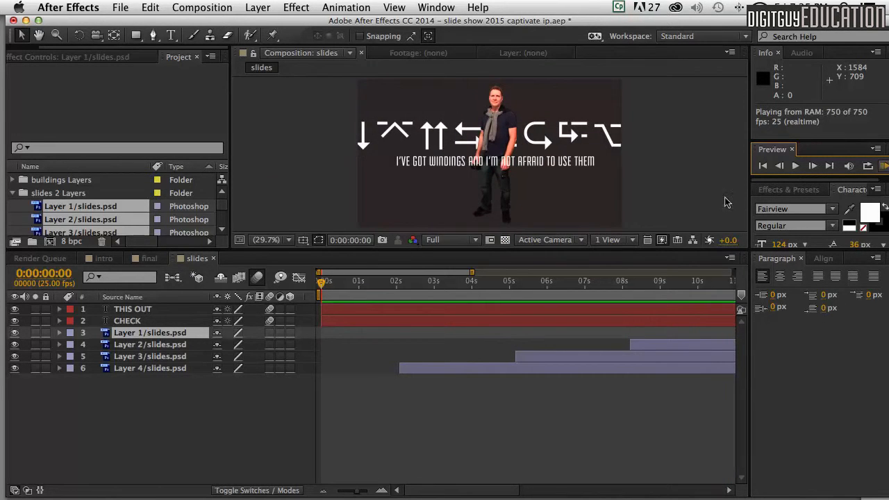
key("space")
Extend the visible timeline range, start Layer 1 at 0:00:11:14, and play its transition
left_click_drag(468, 272, 690, 273)
left_click_drag(524, 290, 512, 337)
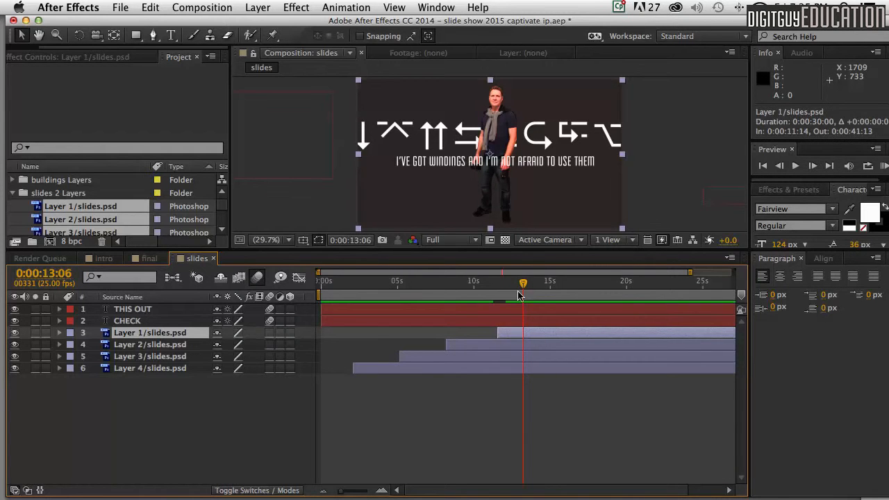
left_click_drag(524, 283, 489, 287)
key("space")
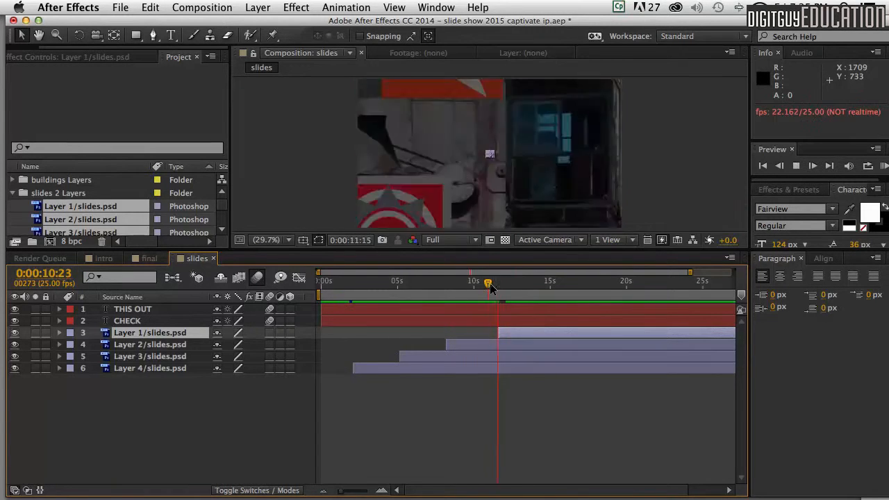
Set the work area end at 0:00:15:04, where the last slide has faded out, and RAM preview the work area
left_click_drag(517, 287, 553, 284)
key("space")
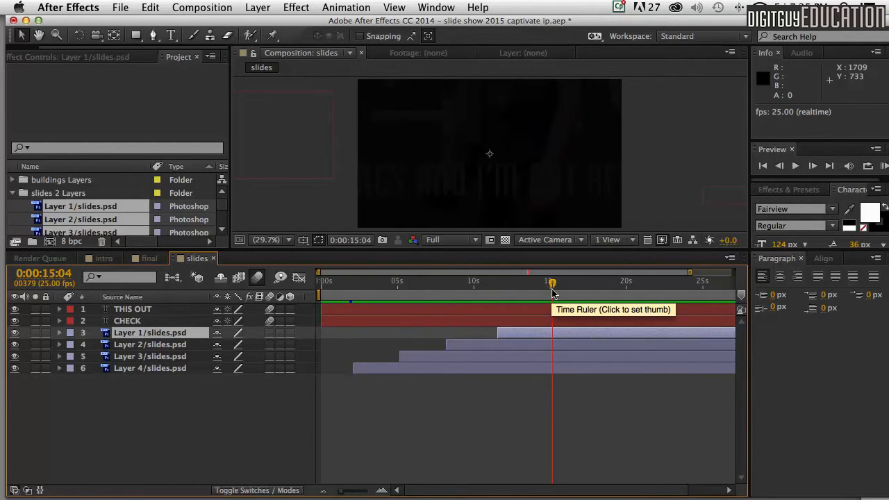
key("n")
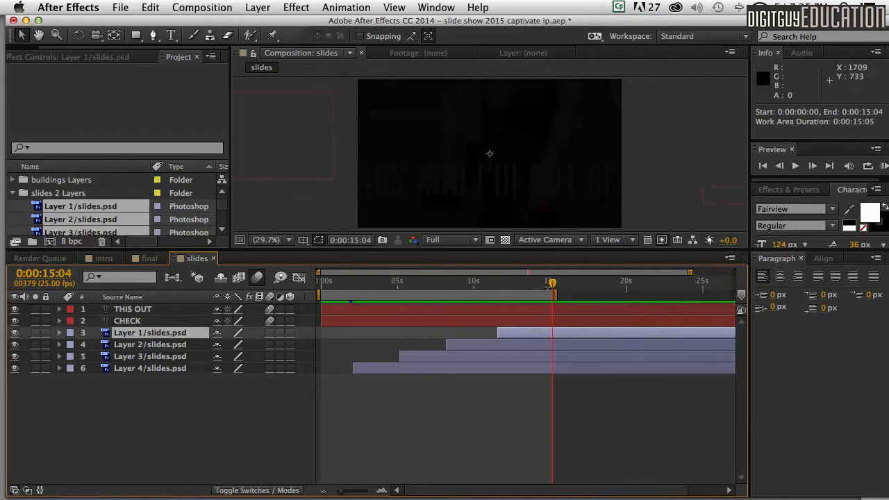
left_click(885, 166)
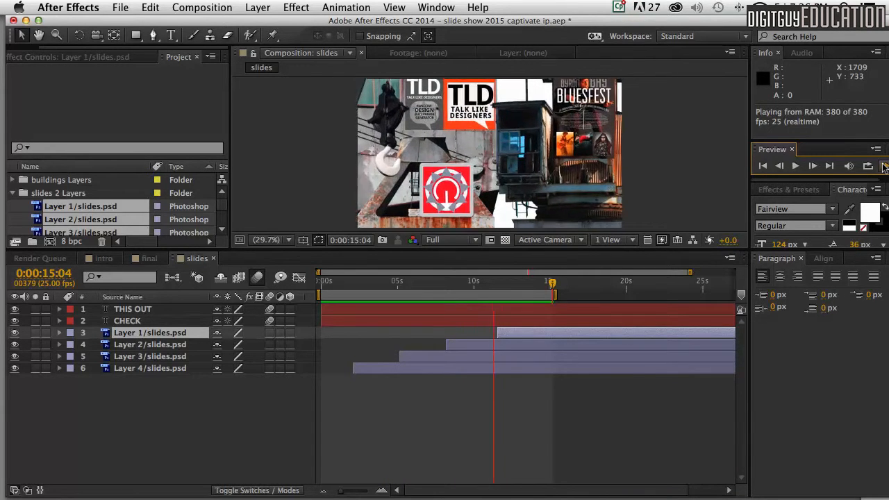
left_click(886, 167)
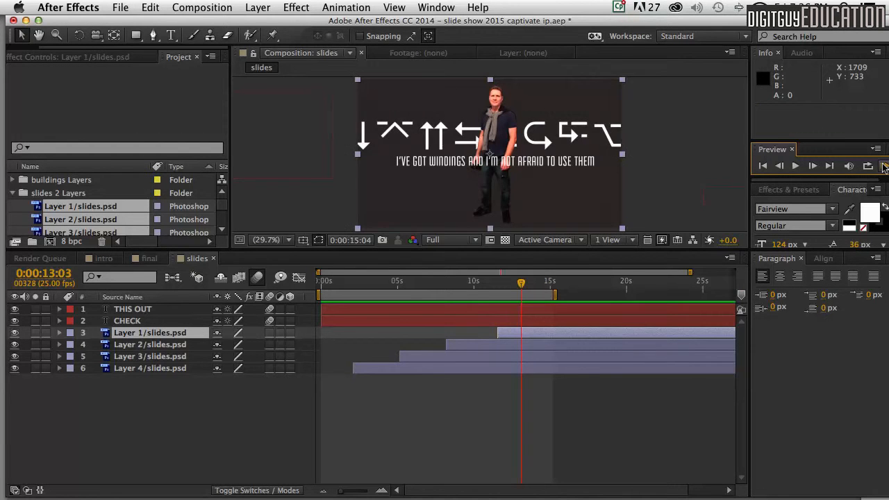
Move Layer 1 slightly earlier so it starts at 0:00:11:10
left_click_drag(526, 332, 519, 331)
left_click_drag(520, 283, 501, 296)
left_click_drag(516, 335, 523, 325)
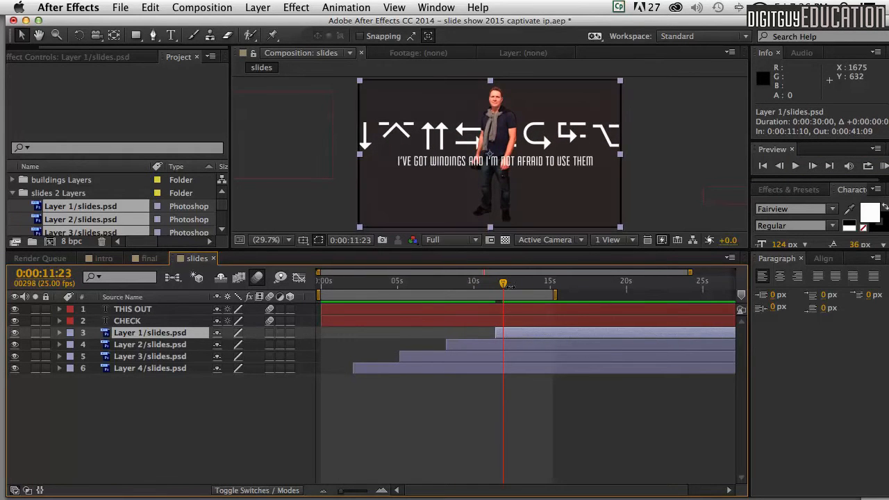
Trim the slides composition to its work area
left_click_drag(504, 284, 372, 282)
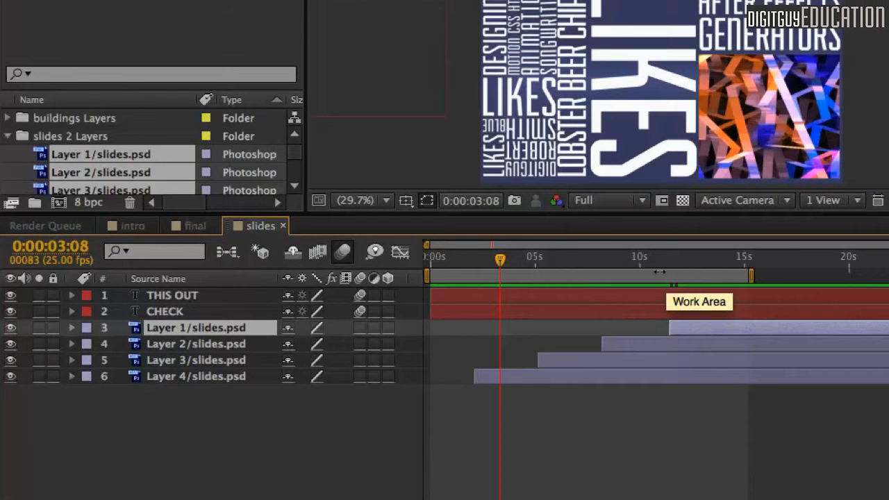
right_click(660, 273)
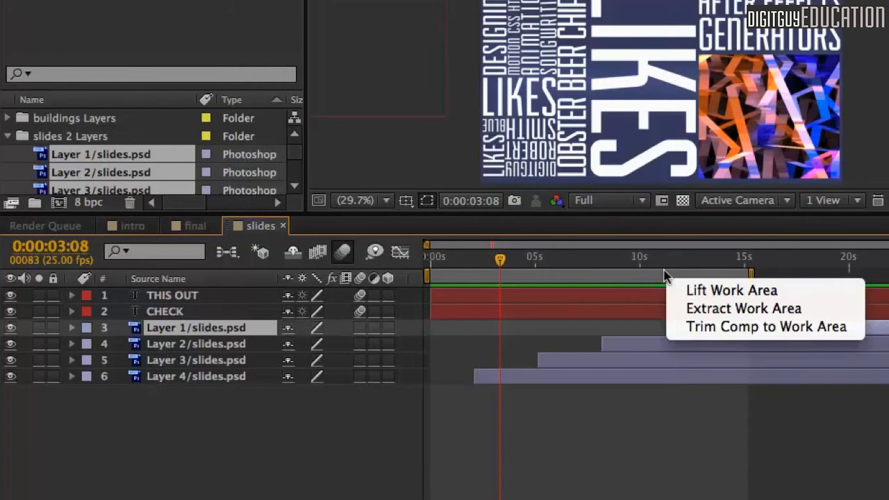
left_click(707, 326)
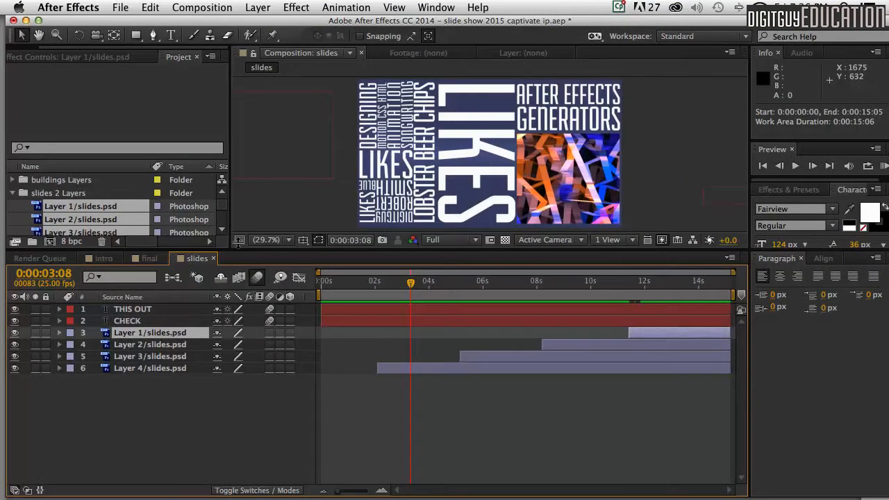
Enlarge the project and composition area, collapse the slides 2 Layers folder, and select the final composition
left_click_drag(238, 245, 245, 319)
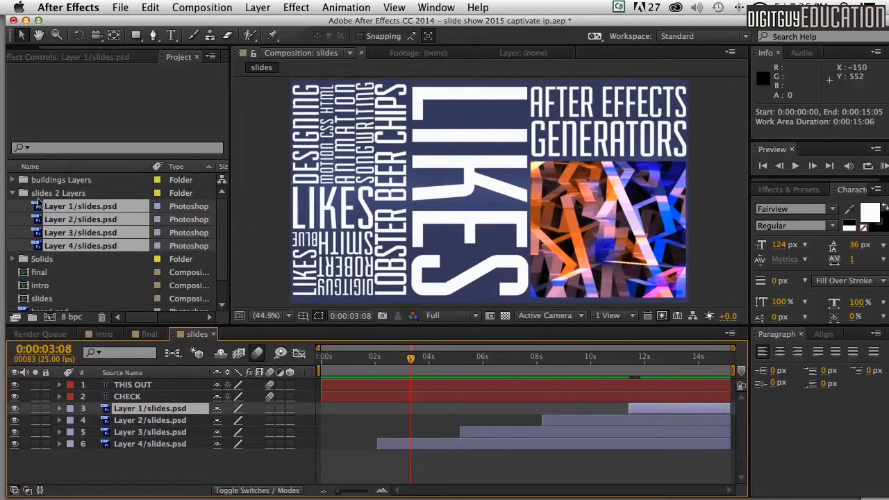
left_click(12, 193)
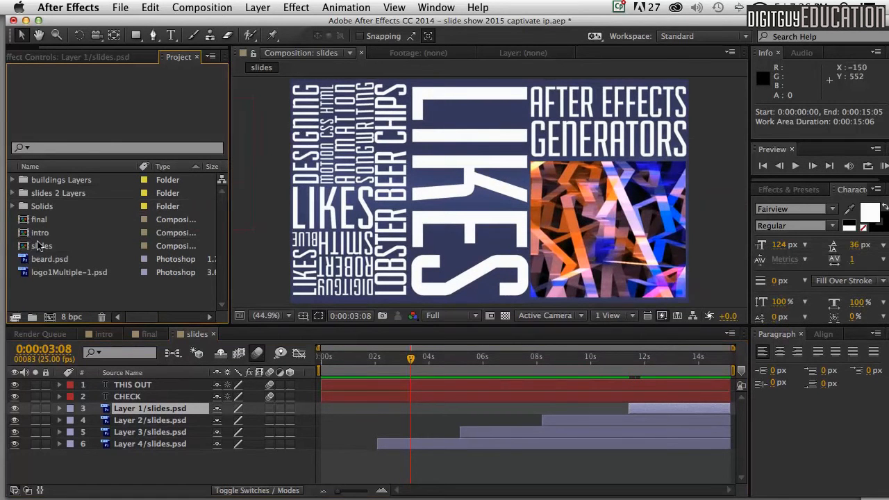
left_click(38, 247)
left_click(40, 233)
left_click(44, 221)
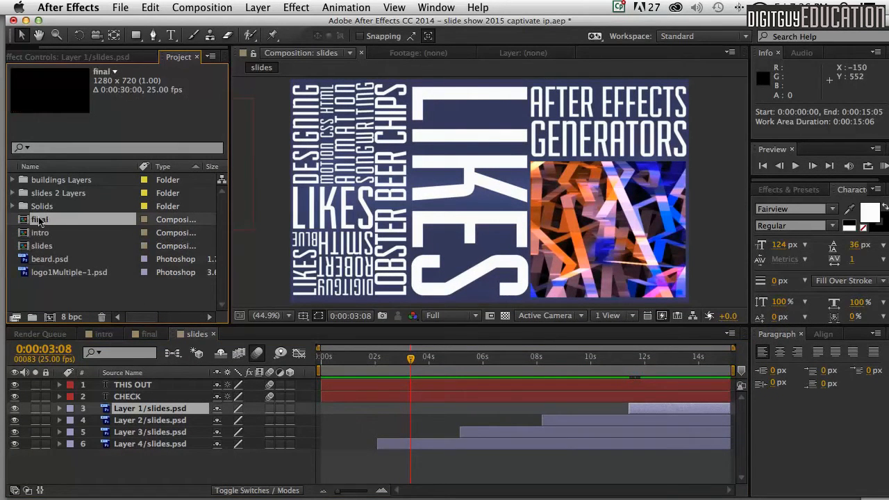